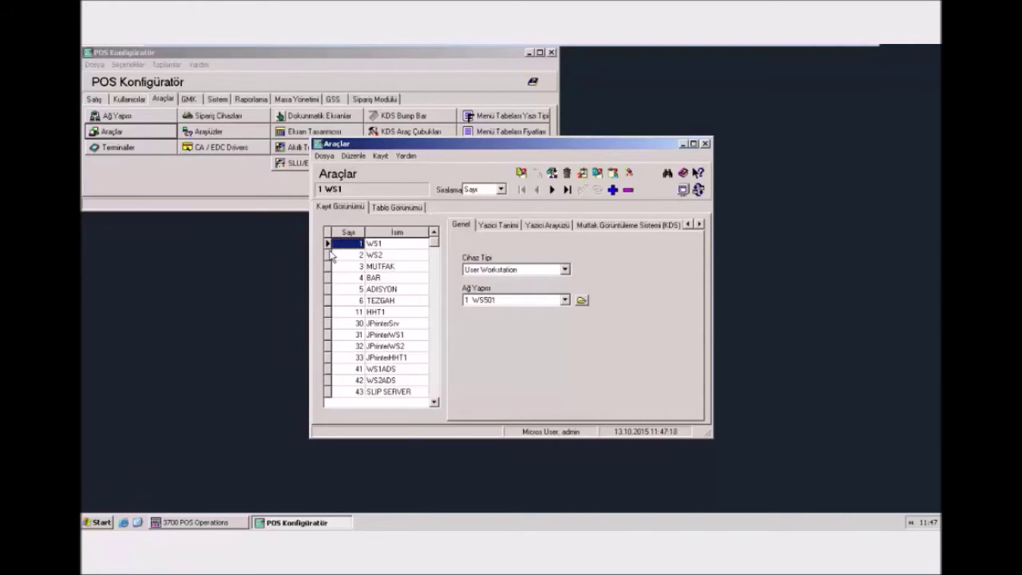
- Review the device type and network node of the WS1ADS, WS2ADS, BAR and MUTFAK devices
click(387, 370)
click(389, 383)
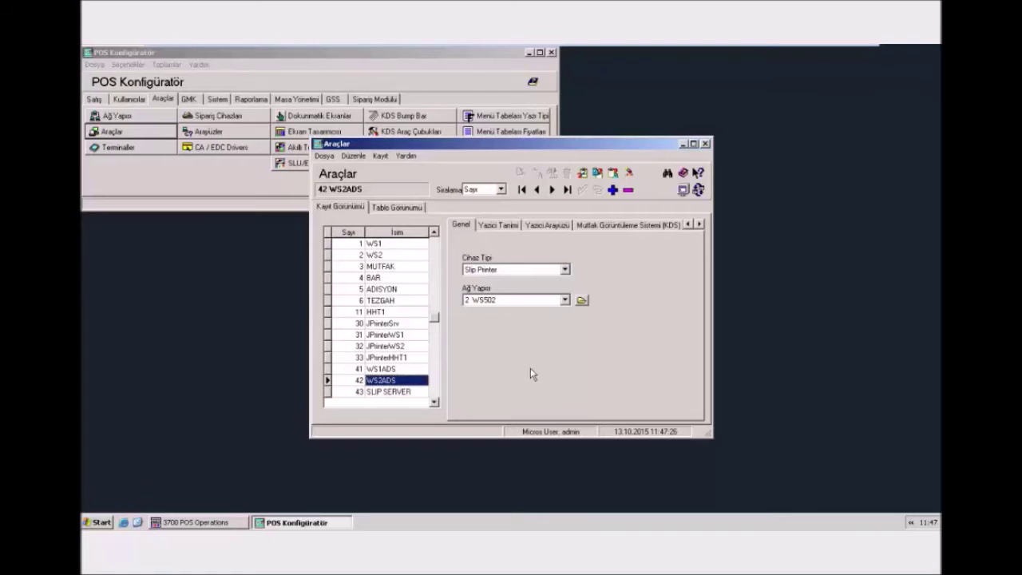
click(403, 277)
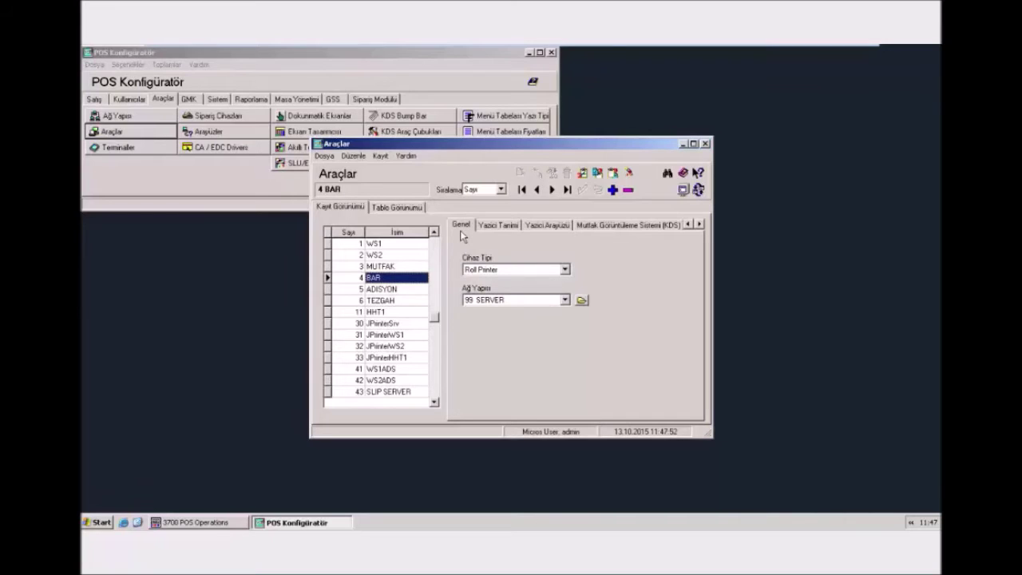
click(535, 272)
click(534, 273)
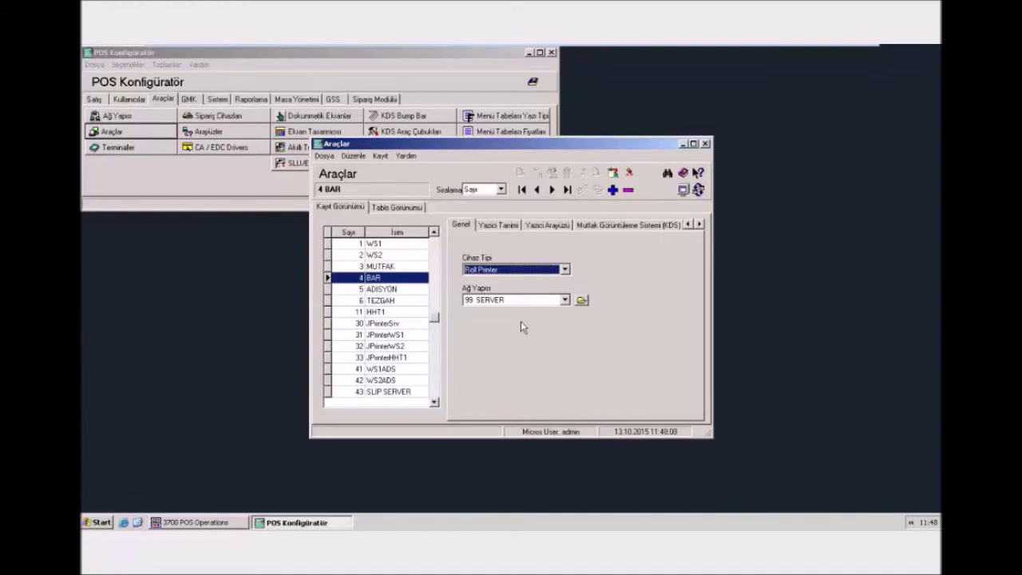
click(411, 266)
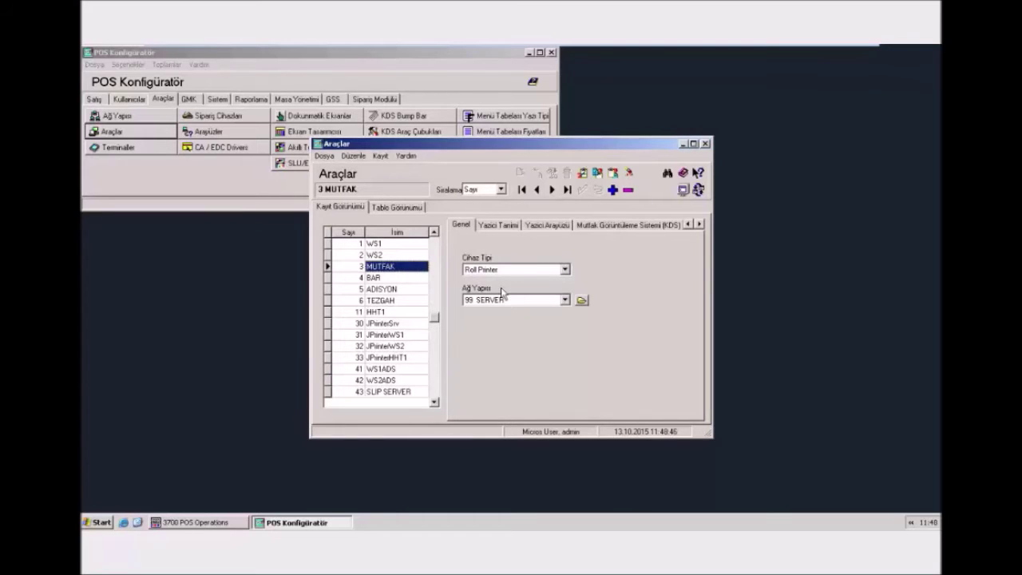
click(514, 301)
click(524, 308)
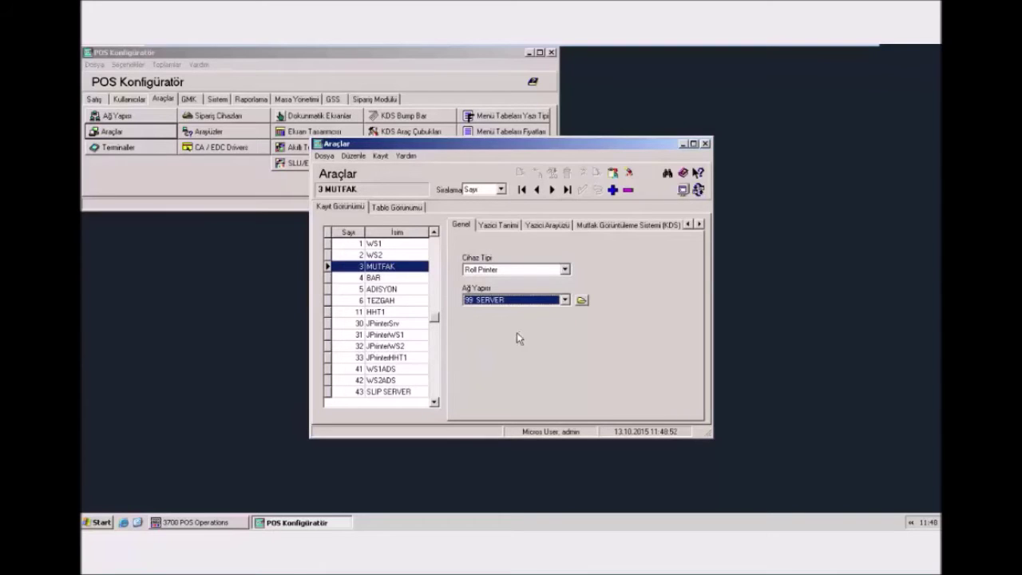
- Compare the network node and device type of WS1ADS, WS1 and MUTFAK, including the device types offered for WS1
click(396, 370)
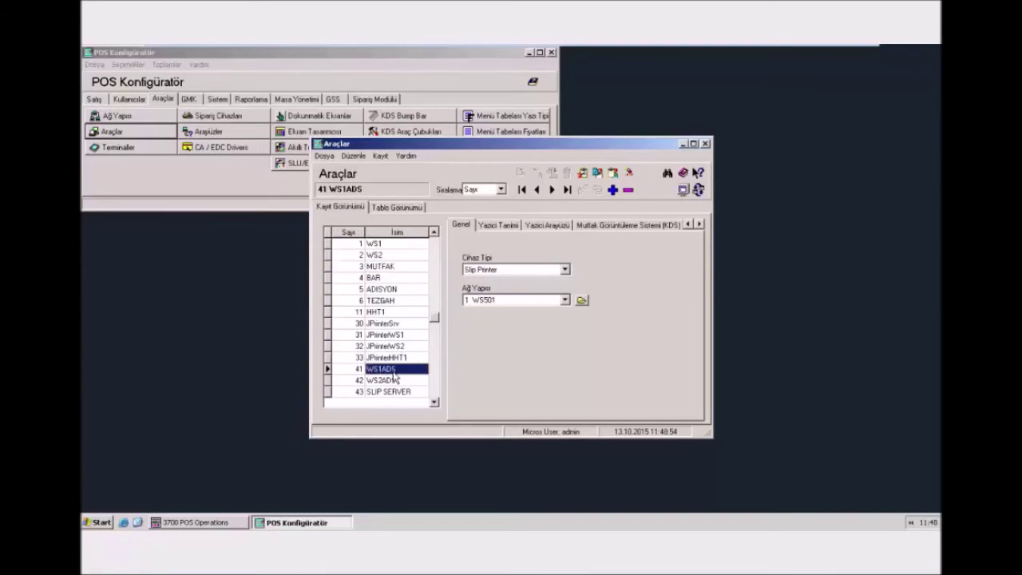
click(519, 301)
click(518, 301)
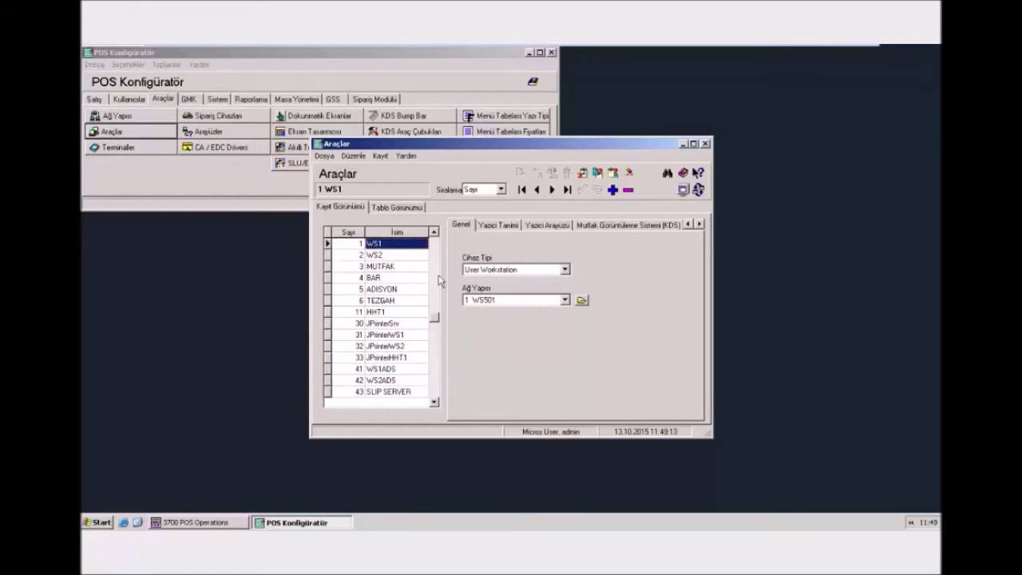
click(509, 304)
click(508, 304)
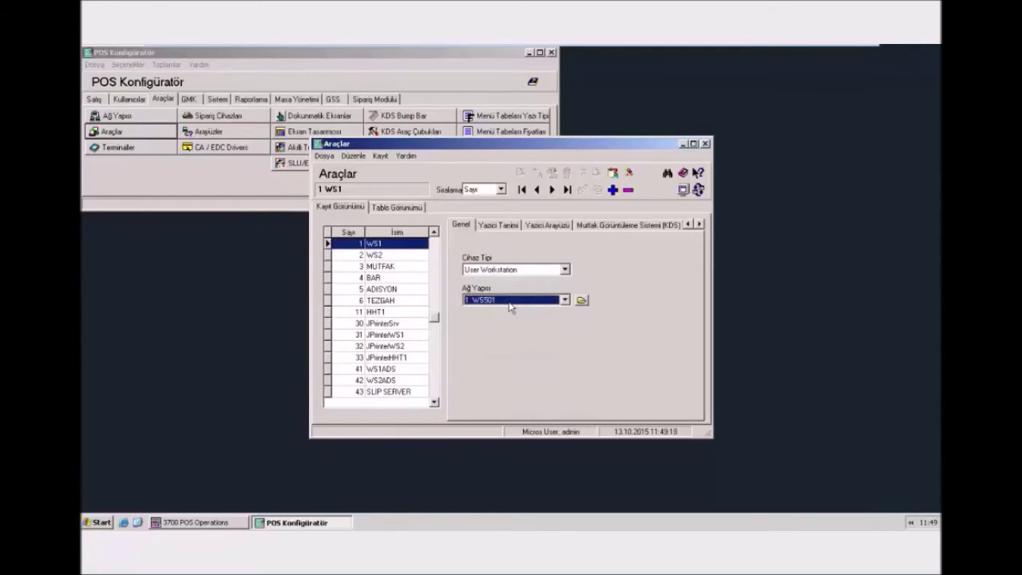
click(538, 271)
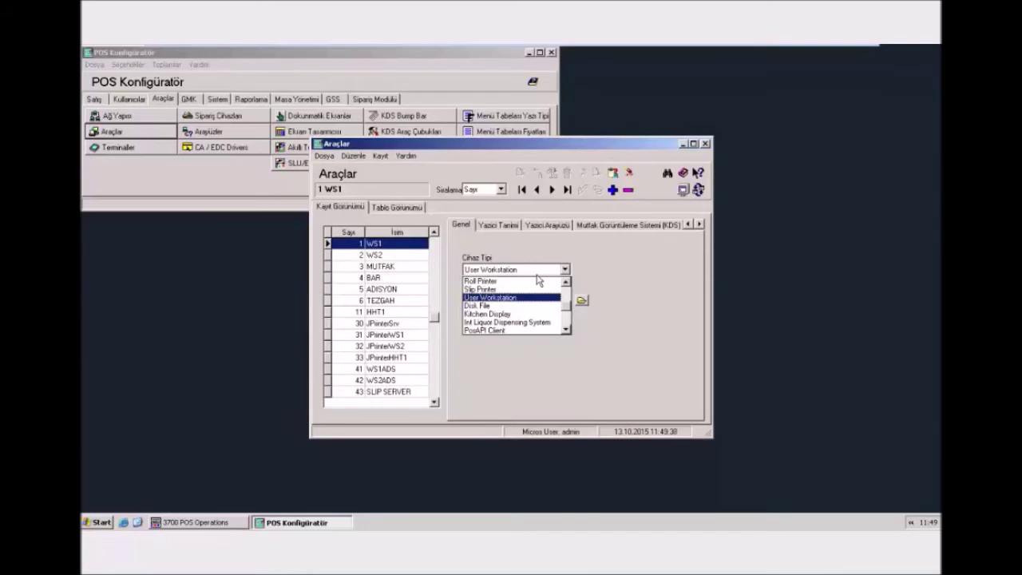
click(394, 268)
click(395, 268)
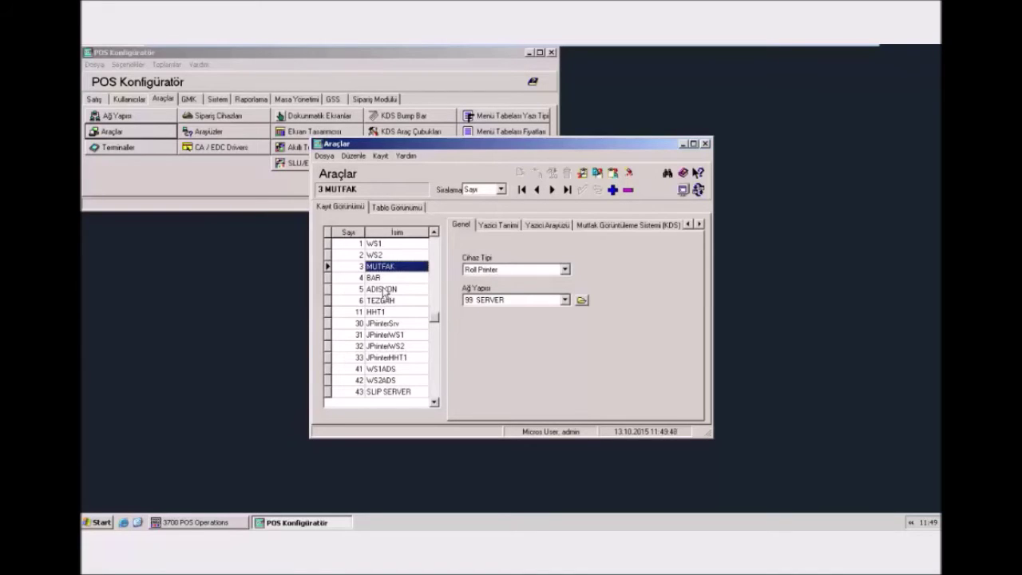
click(389, 370)
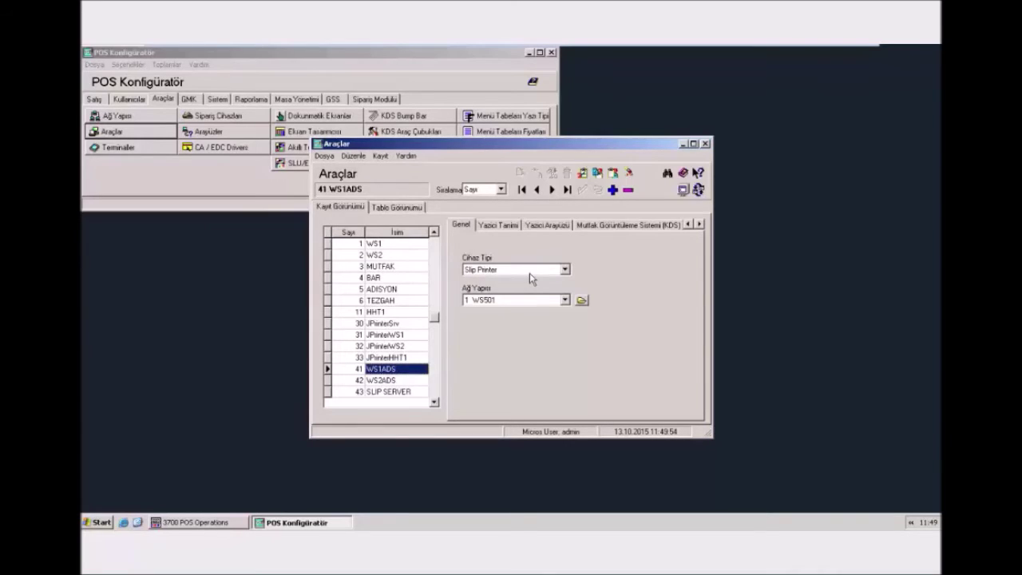
- Examine the general settings of the SERVER and KDS1 devices, including the device types offered for KDS1
key(Up)
key(Up)
key(Up)
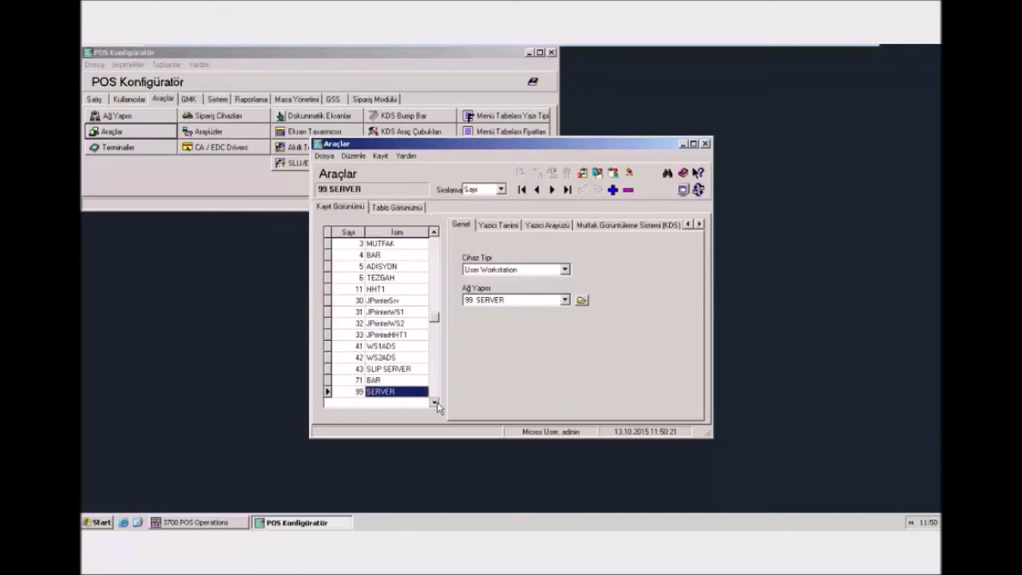
click(434, 402)
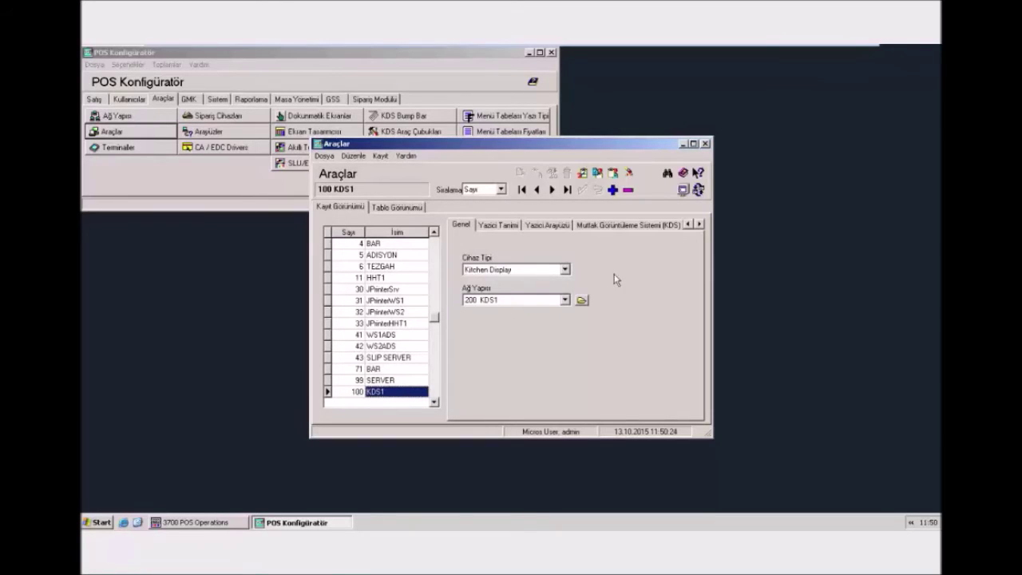
click(564, 270)
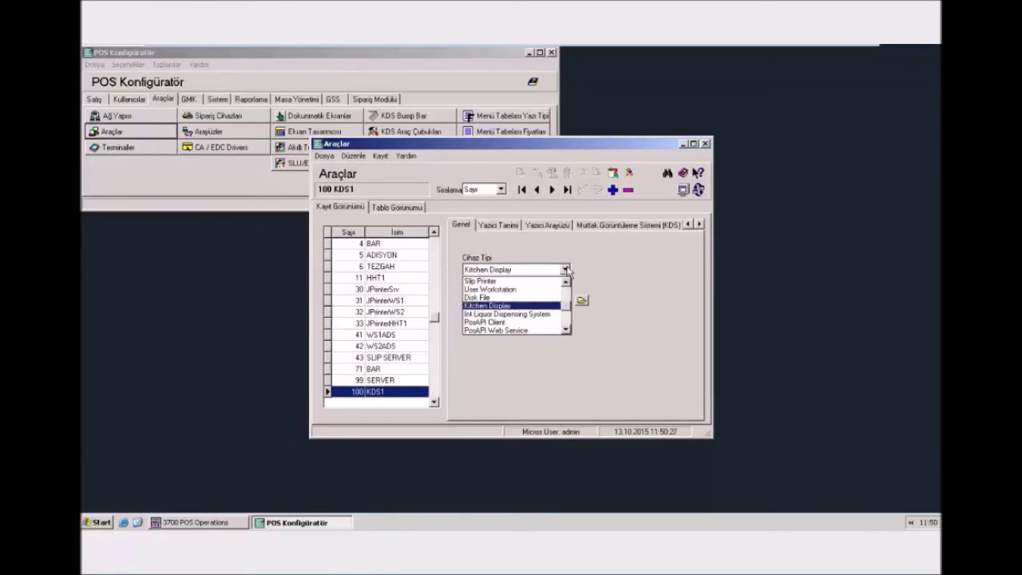
click(566, 271)
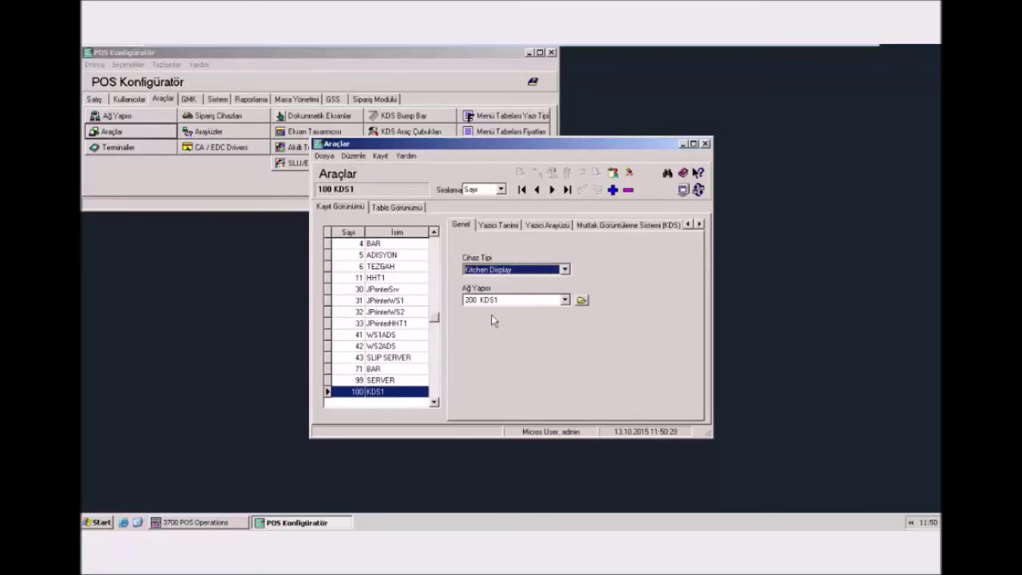
- Examine the printer definitions of the MUTFAK and JPrinterWS2 devices
scroll(435, 315, up, 15)
click(495, 226)
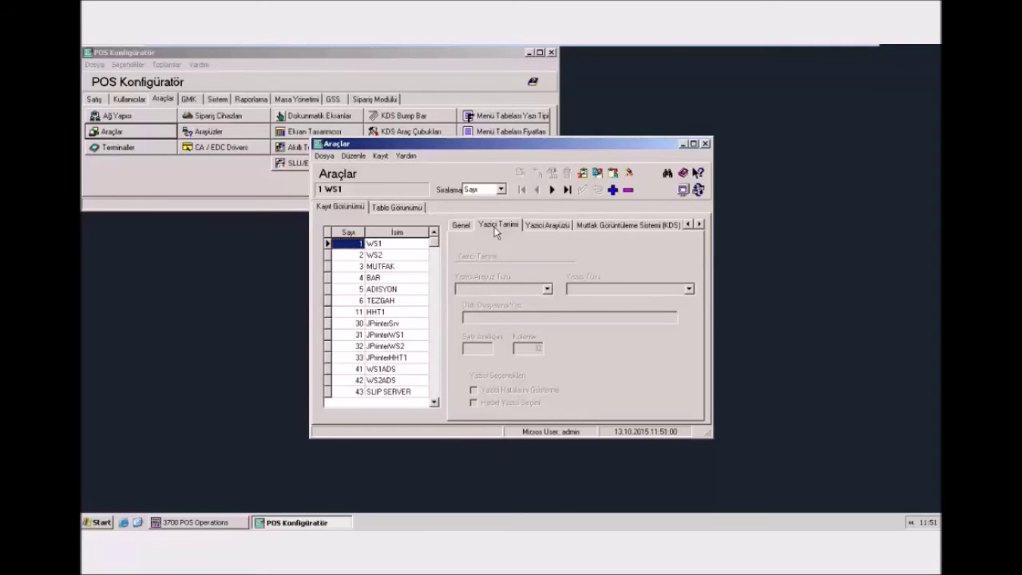
click(379, 267)
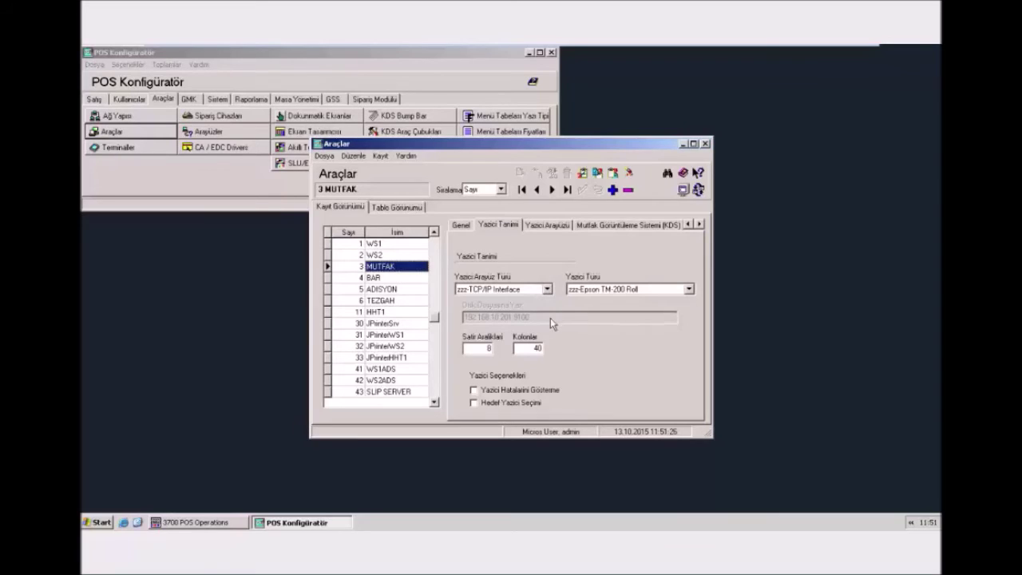
click(399, 346)
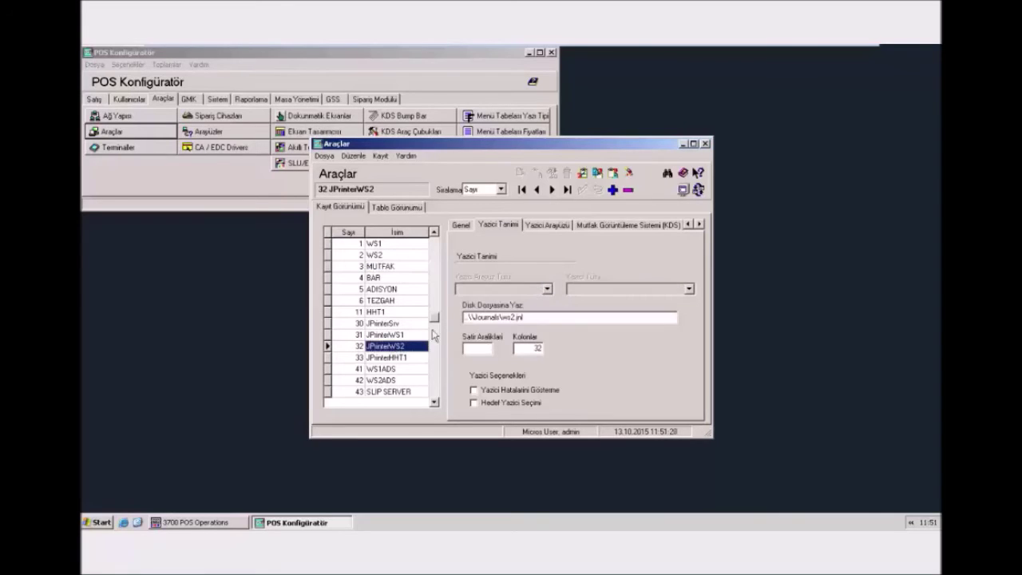
click(548, 316)
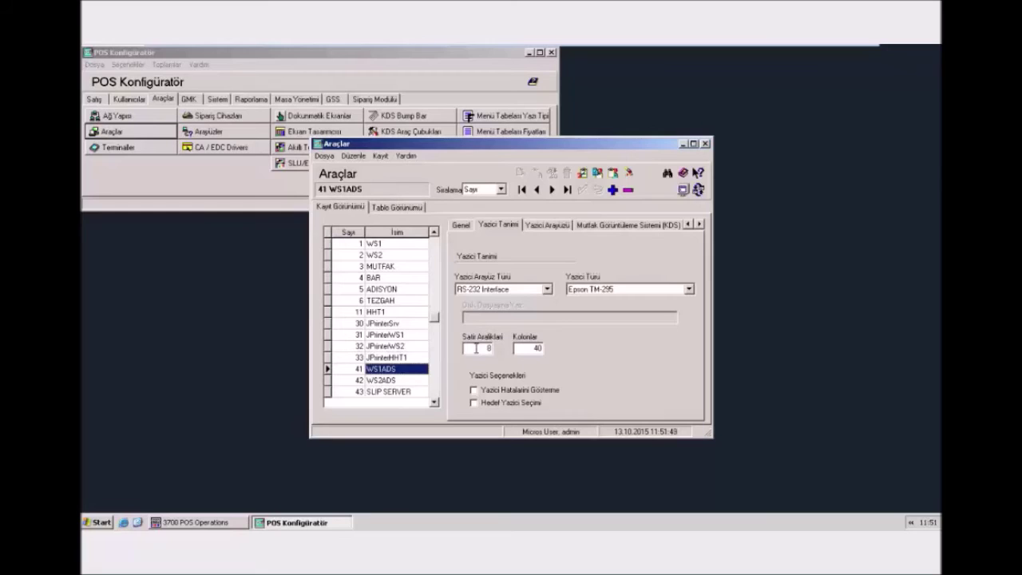
- Examine the line spacing, column count and printer connection point of the WS1ADS device
click(477, 348)
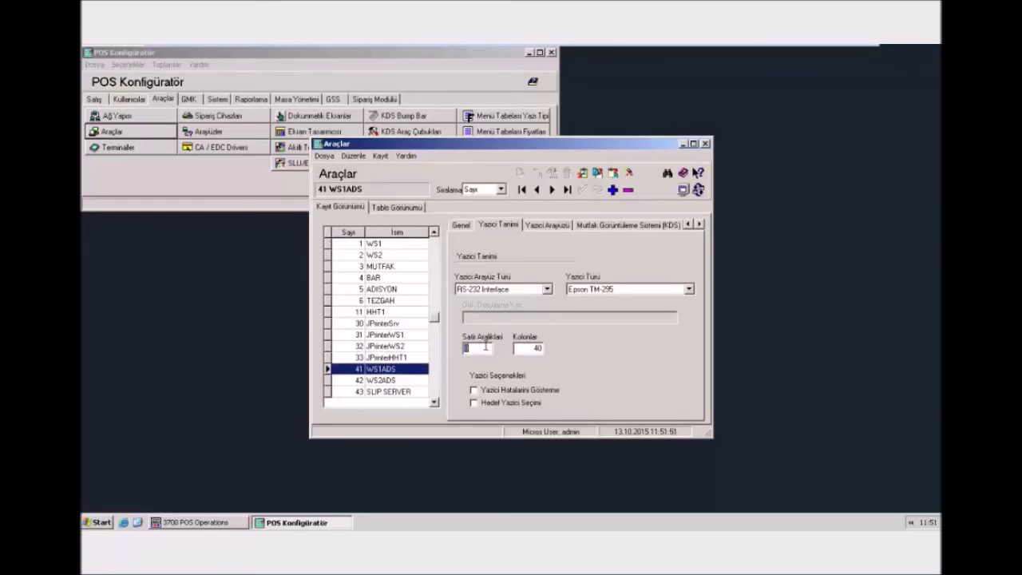
click(520, 349)
click(697, 174)
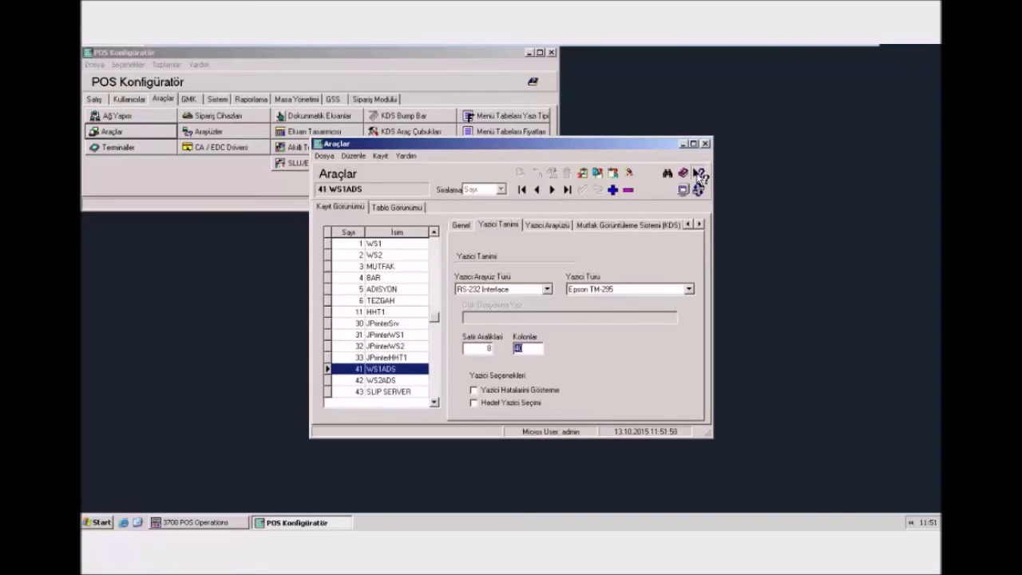
click(527, 350)
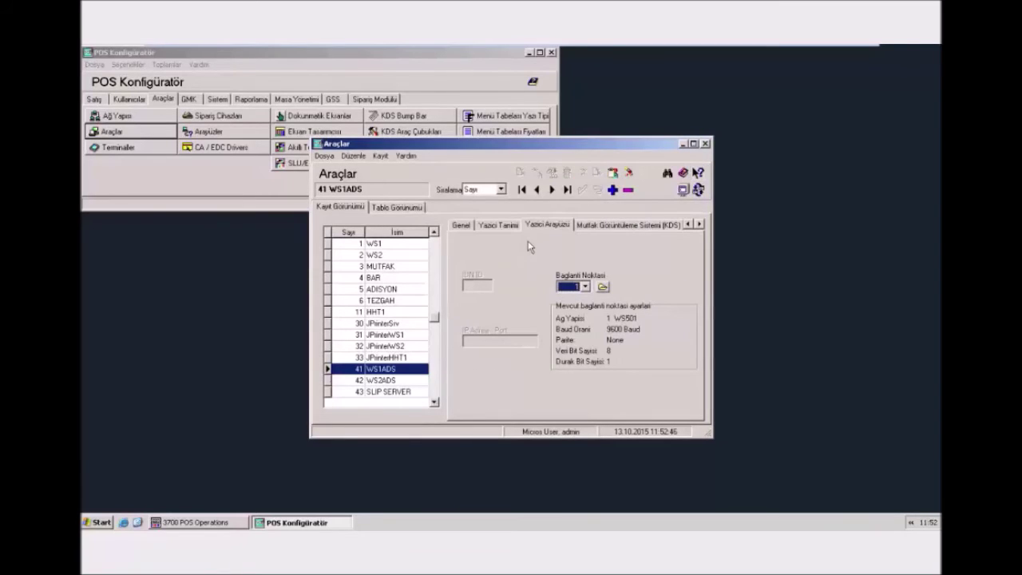
click(585, 288)
click(579, 297)
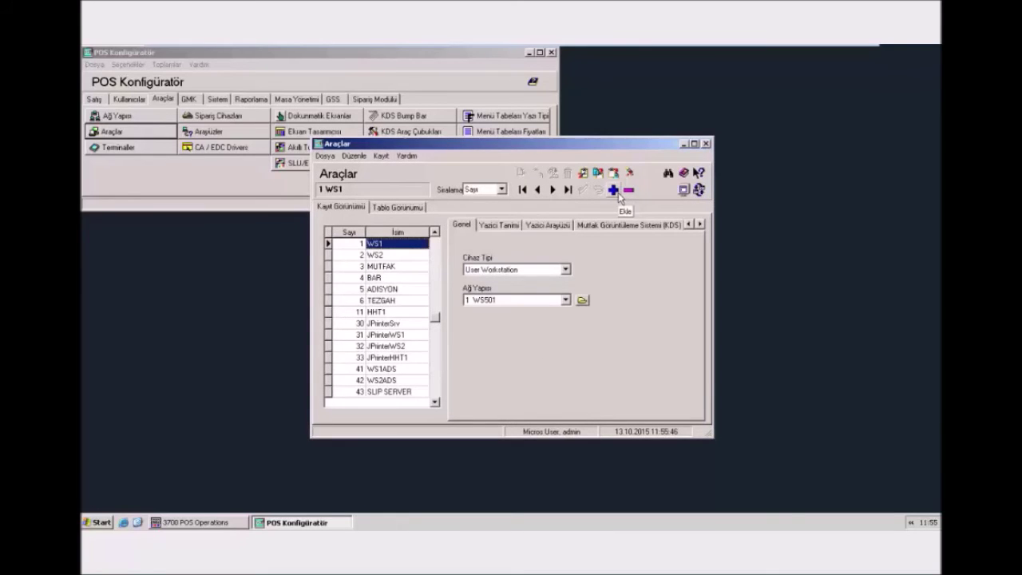
- Add a device named DENEME with device type Roll Printer and network node 99 SERVER
click(617, 193)
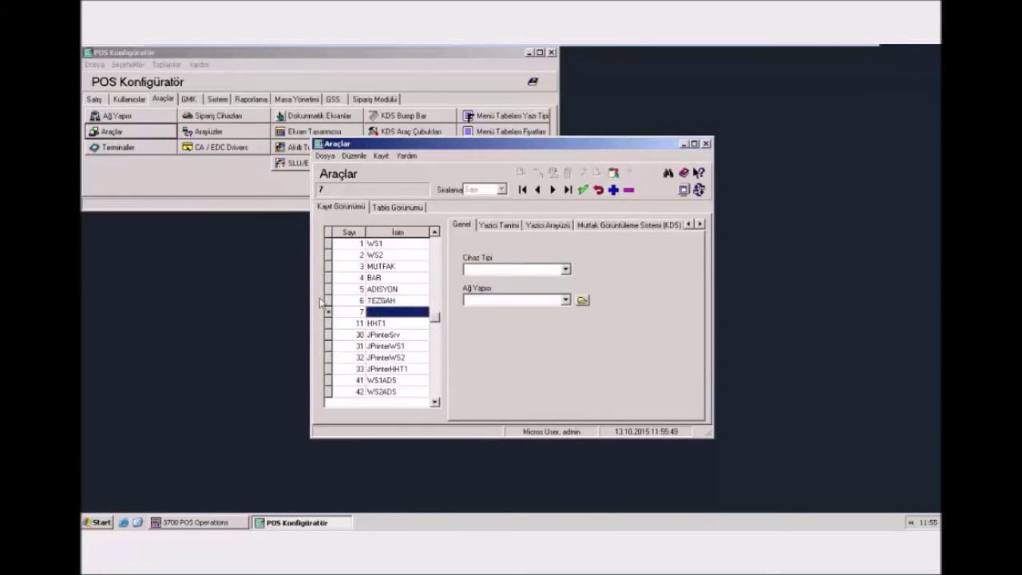
click(388, 312)
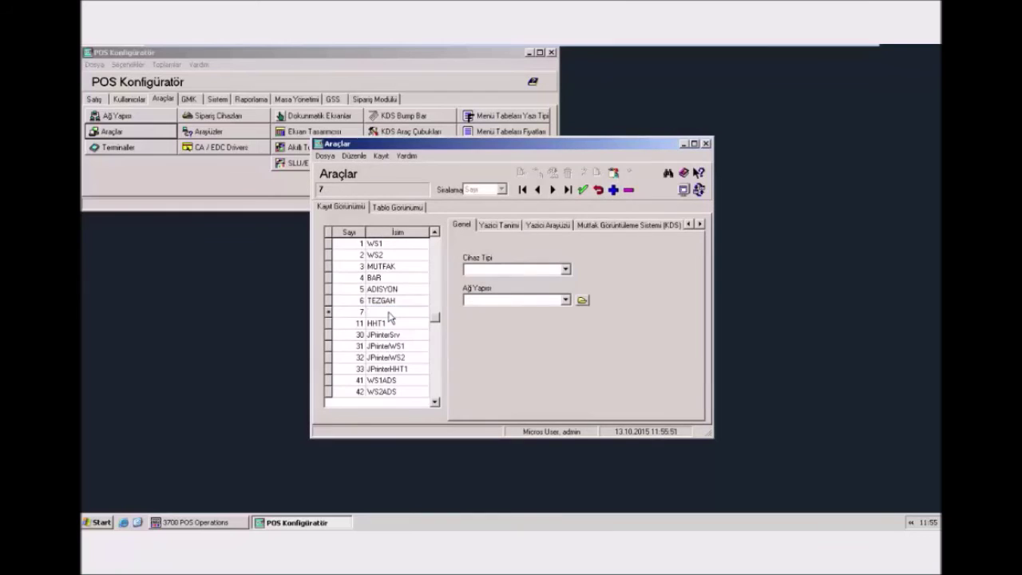
text(DENEME)
click(565, 269)
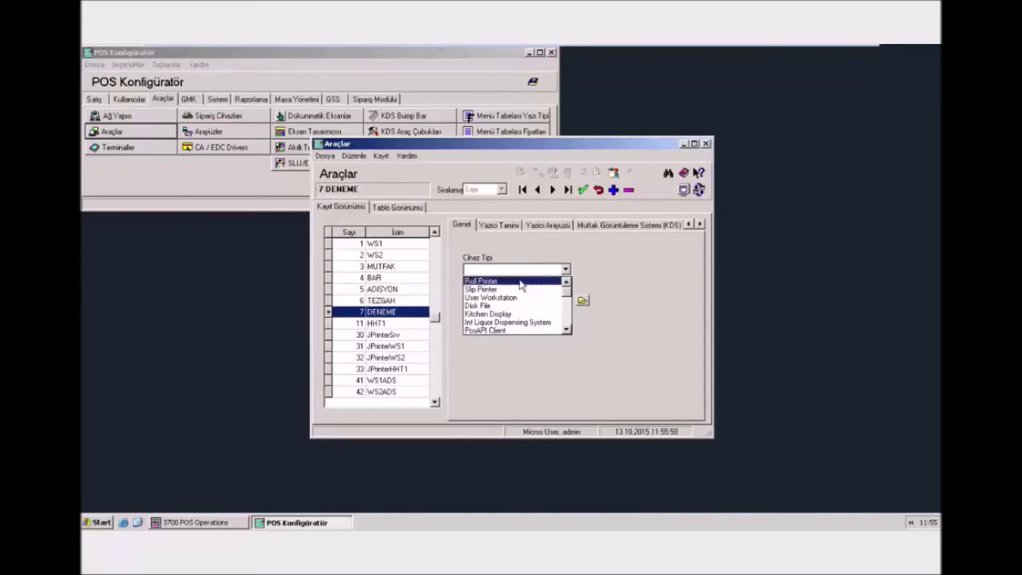
click(520, 282)
click(566, 300)
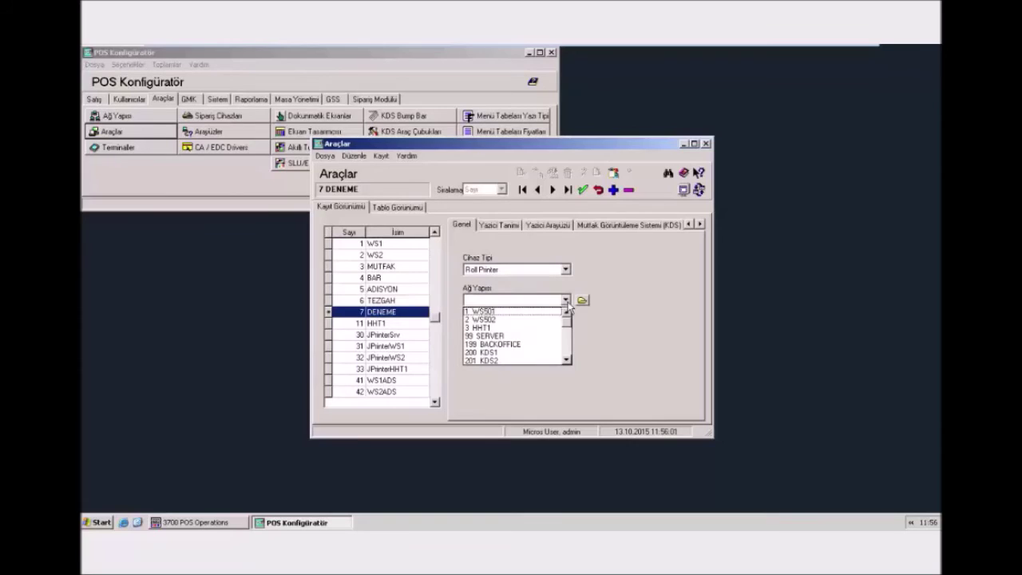
click(504, 340)
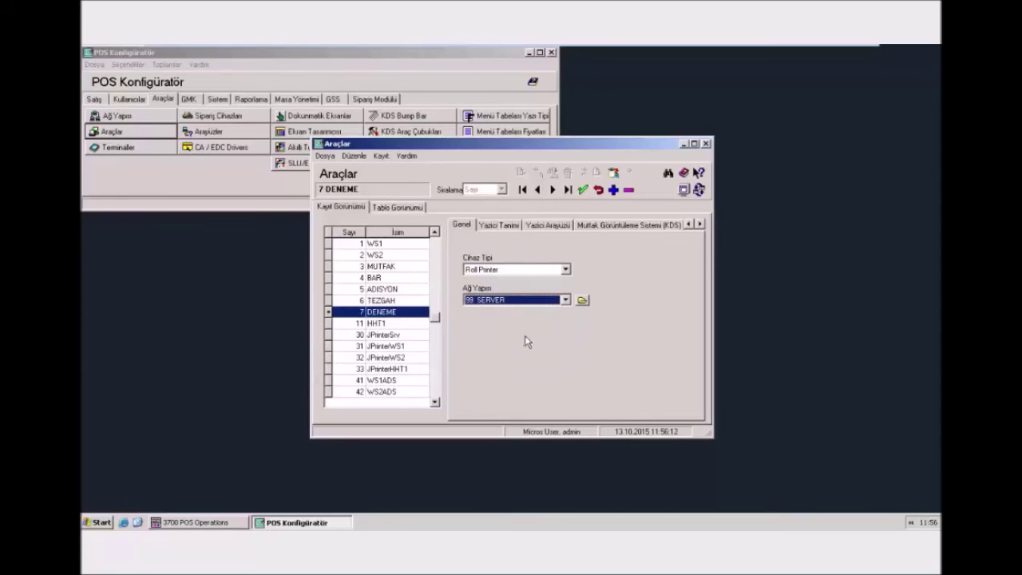
- Define DENEME's printer with zzz-TCP/IP Interface, type zzz-Epson TM-200 Roll, line spacing 8 and 40 columns
click(500, 226)
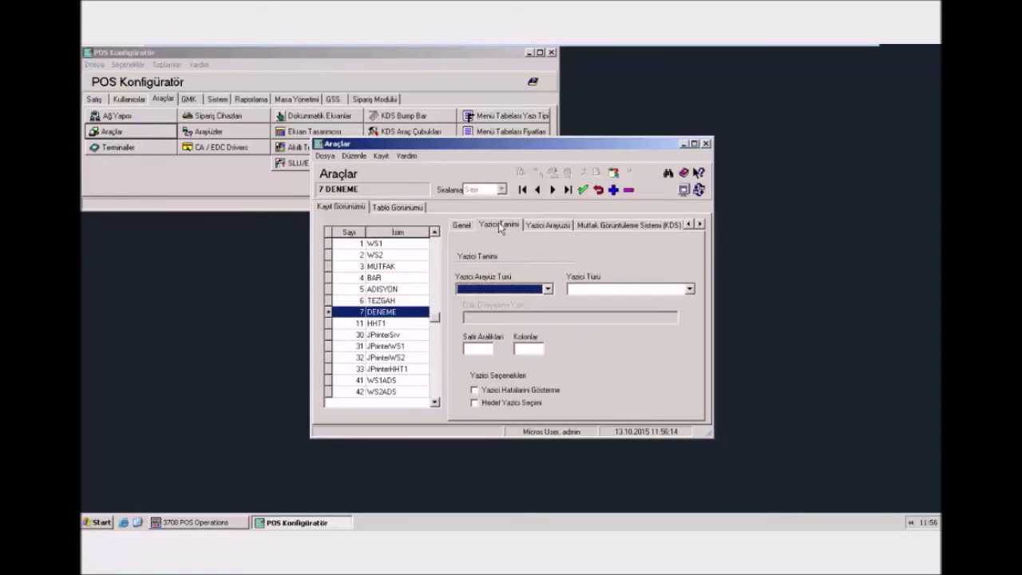
click(548, 288)
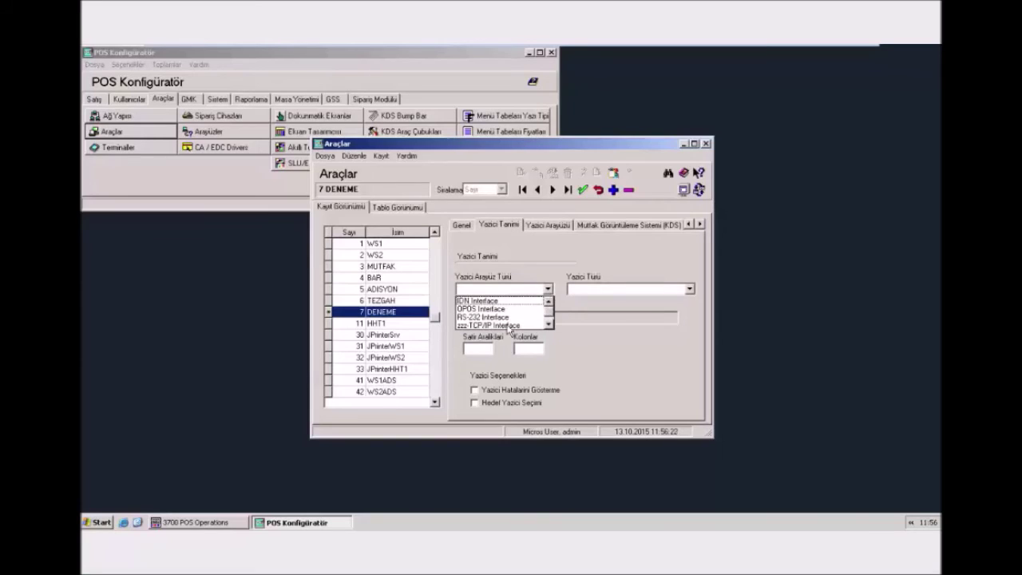
click(510, 325)
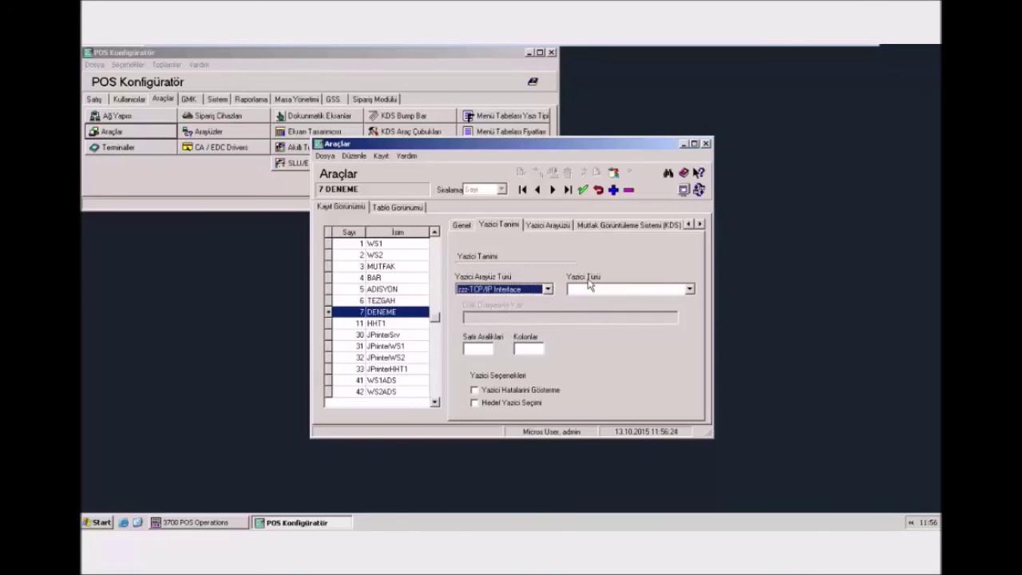
click(688, 289)
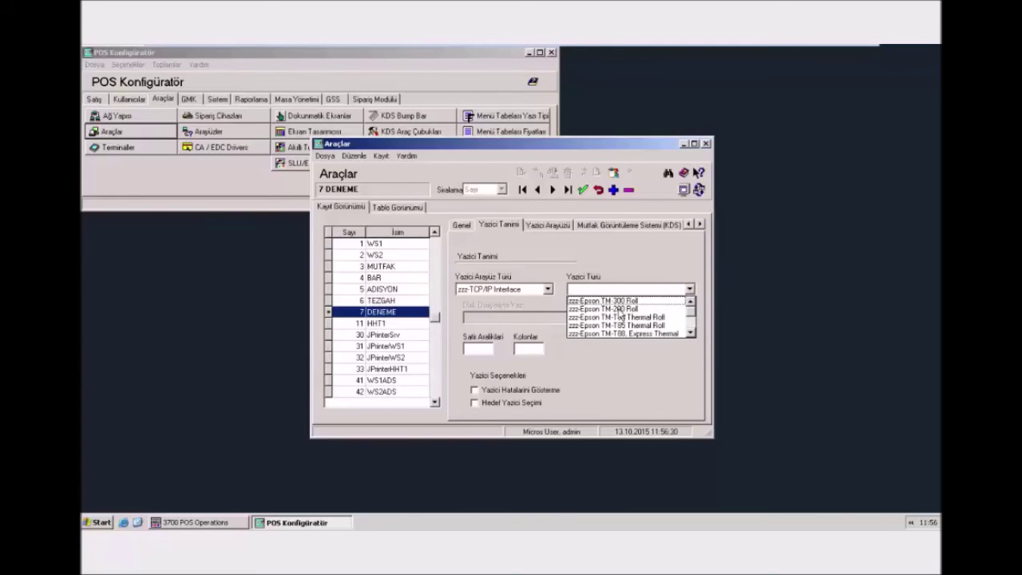
click(619, 308)
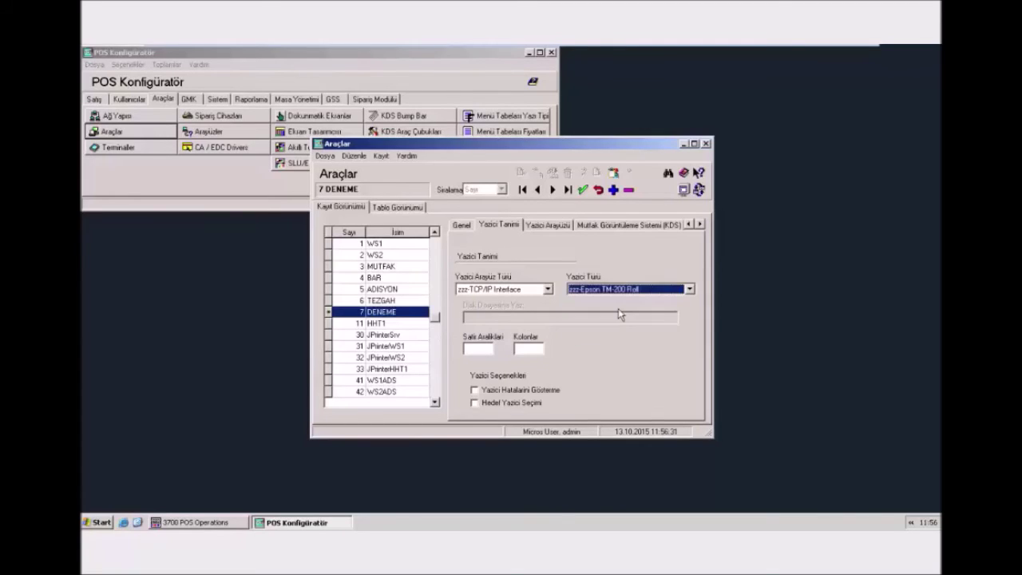
click(486, 347)
text(8)
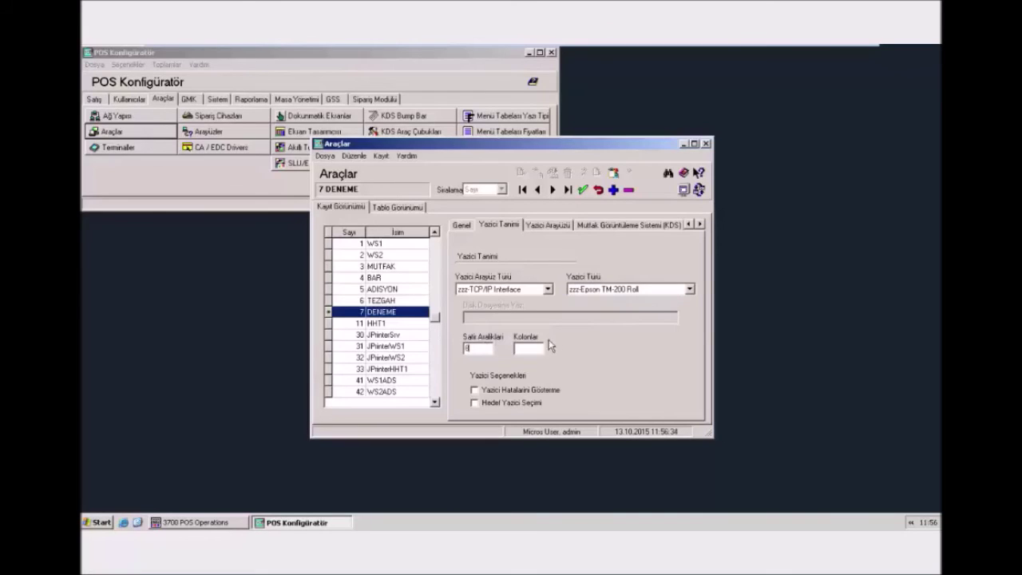
click(533, 345)
text(40)
- Set DENEME's printer interface IP address and port to 192.168.10.205:9100 and save the device record
click(548, 225)
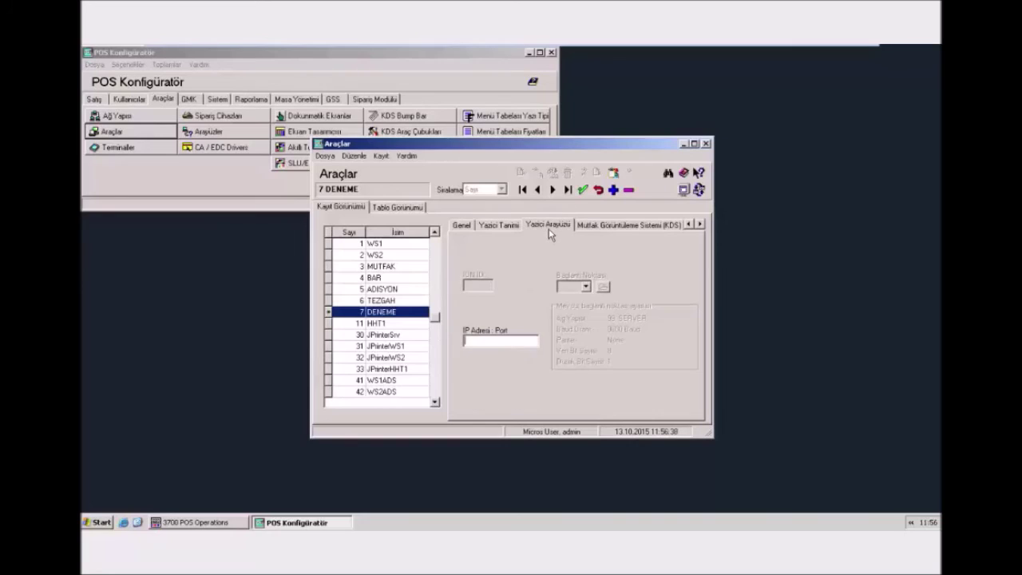
text(192.168.10.205:9100)
click(583, 191)
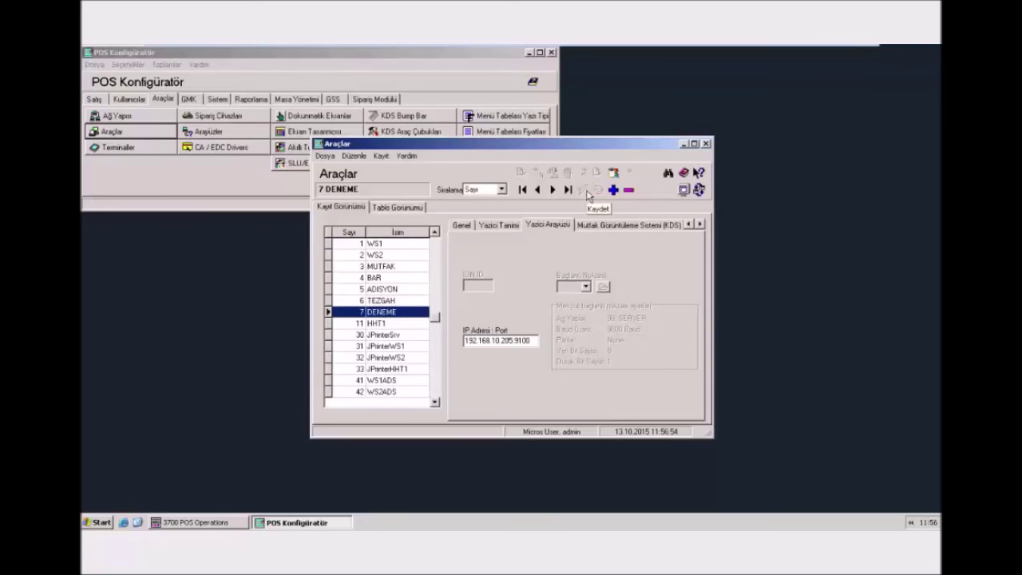
- Add a device named FATURA/ADISYON with device type Slip Printer and network node 99 SERVER
click(613, 190)
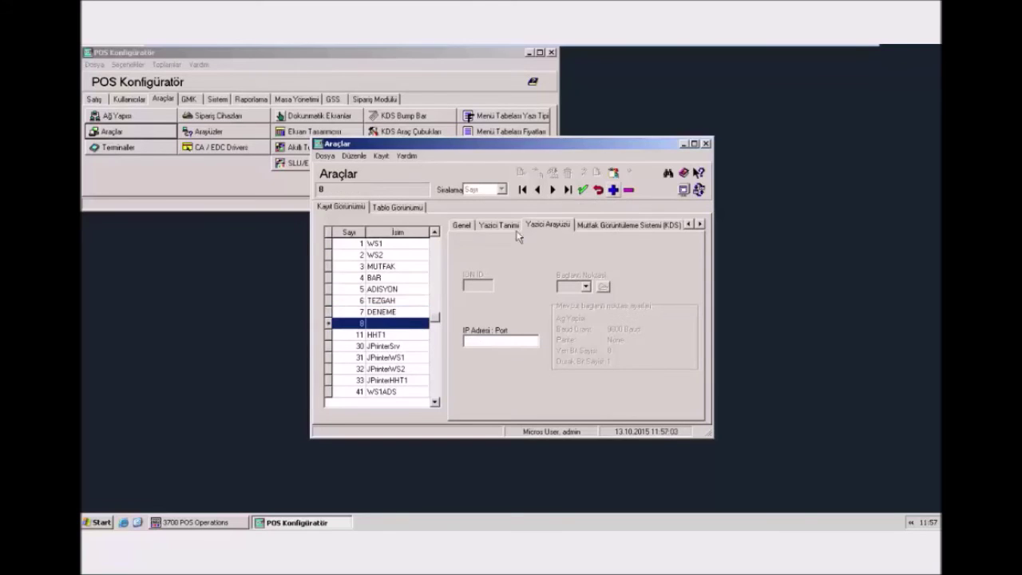
click(386, 325)
text(FA)
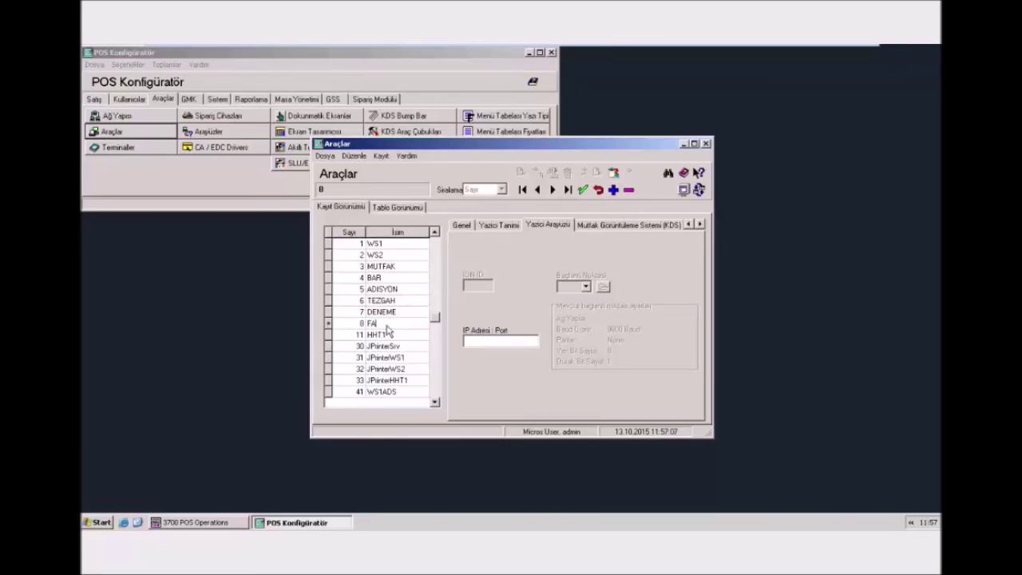
text(TURA/ADISYON)
click(464, 227)
click(509, 269)
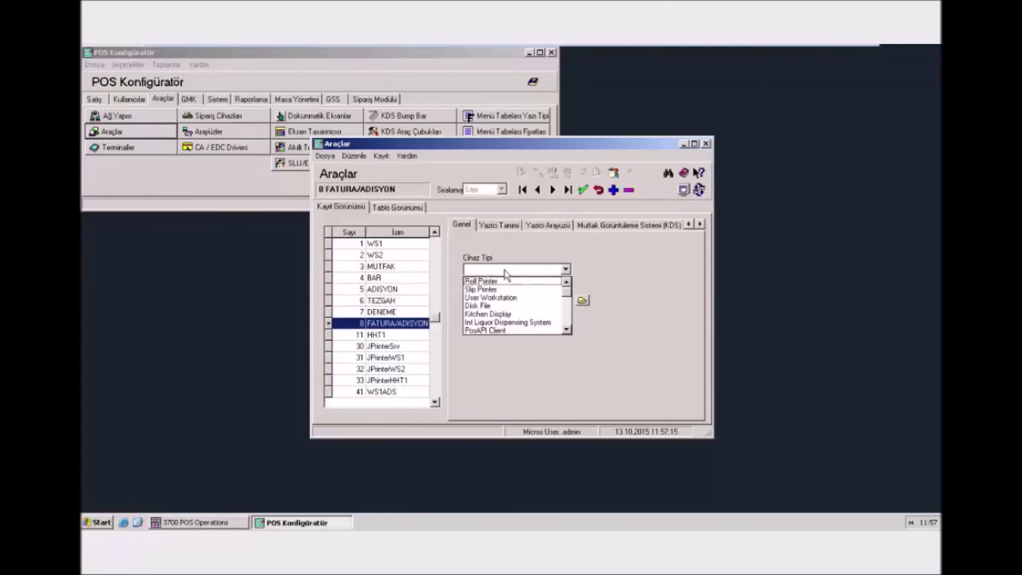
click(505, 289)
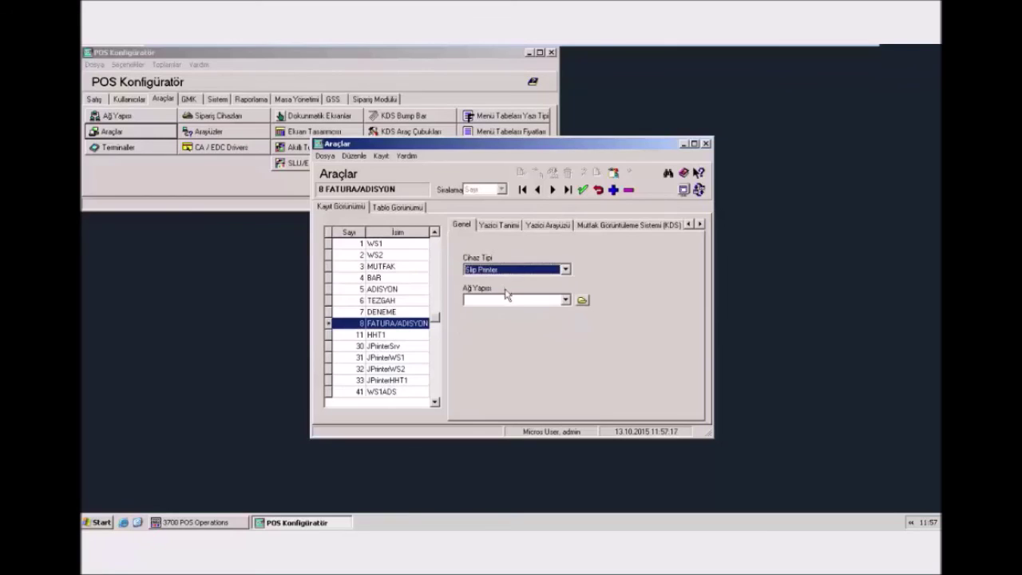
click(520, 301)
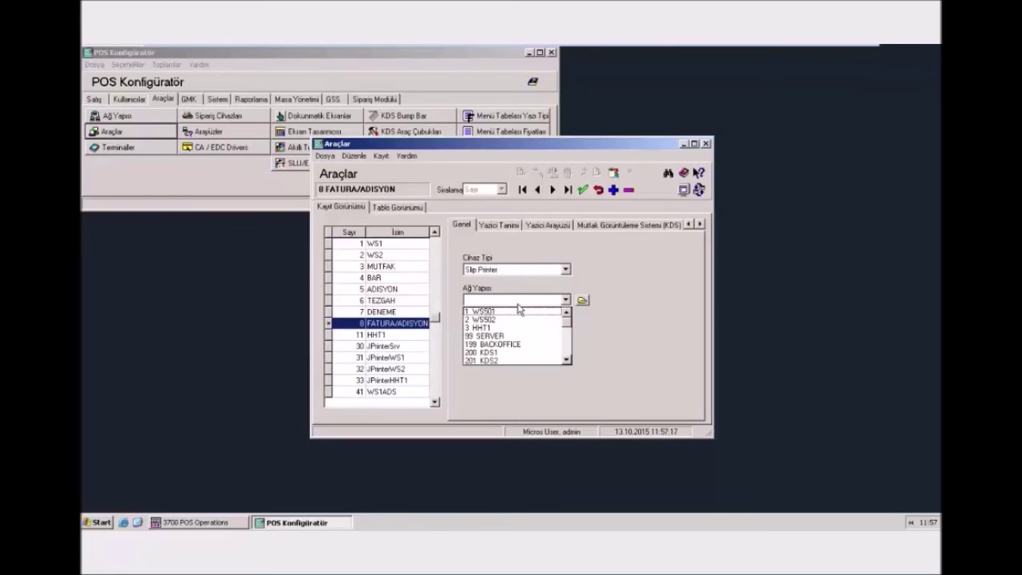
click(489, 336)
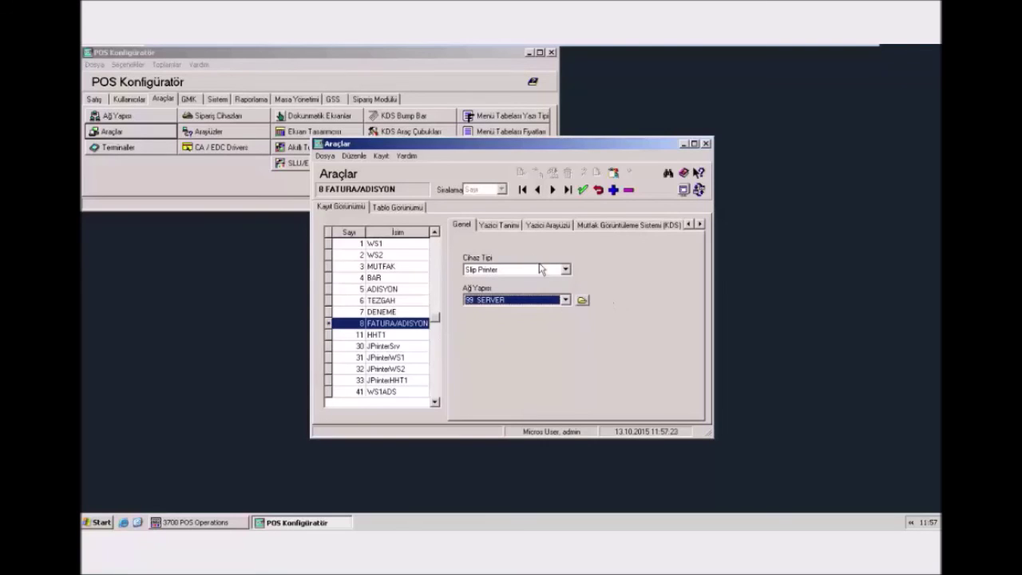
- Define FATURA/ADISYON's printer with RS-232 Interface, type Epson TM-295, line spacing 8 and 40 columns
click(499, 226)
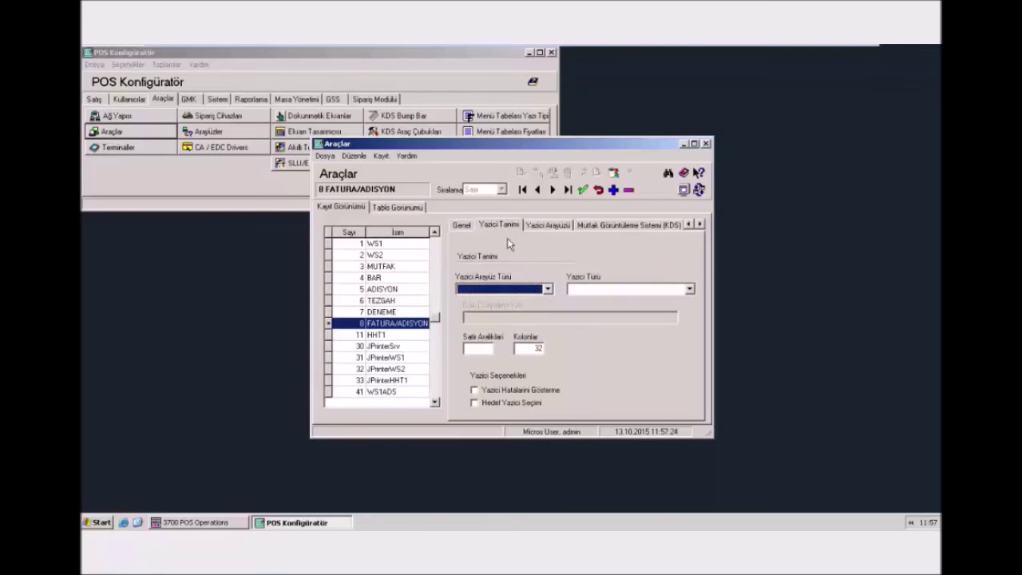
click(524, 293)
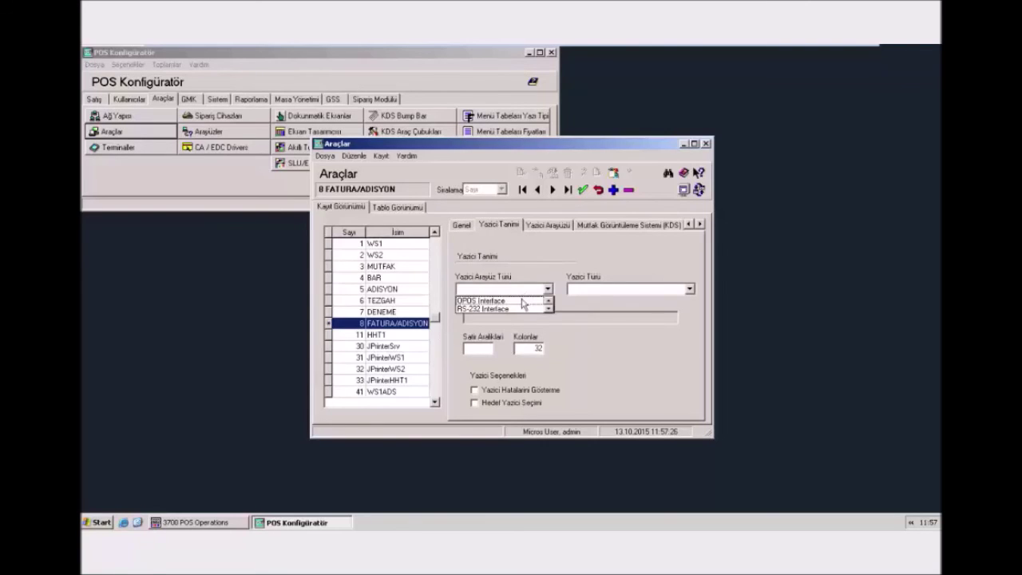
click(500, 310)
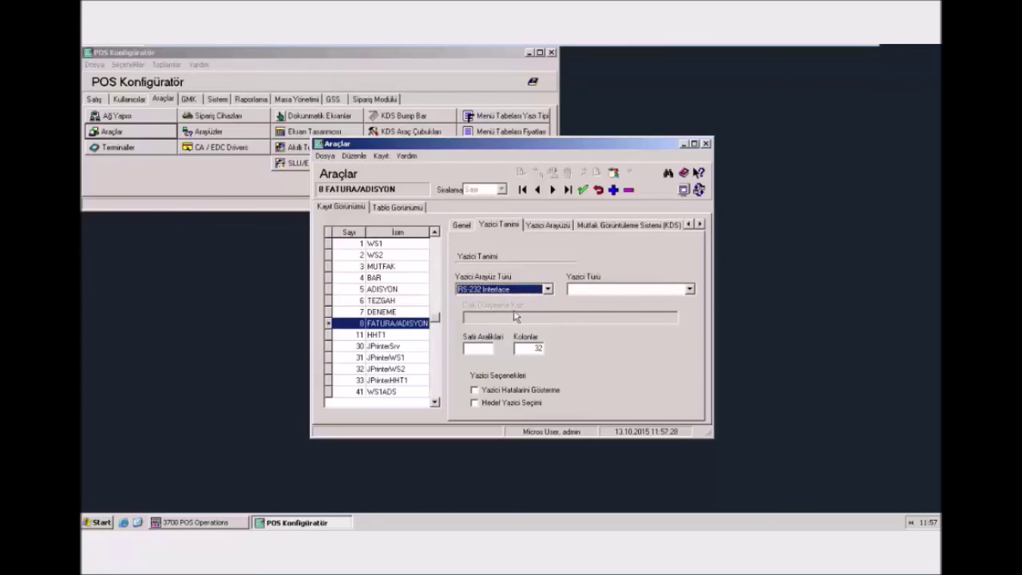
click(606, 292)
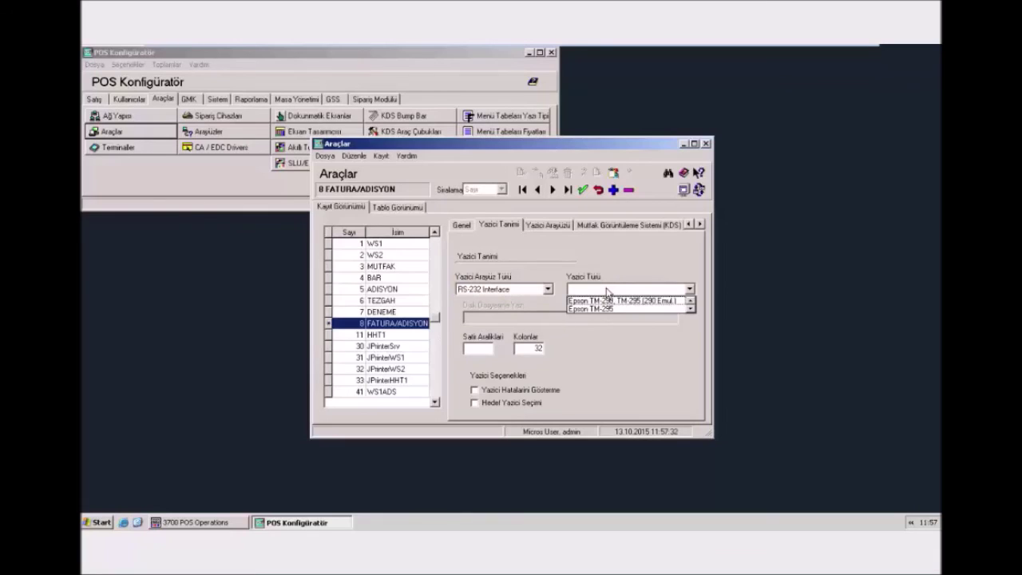
click(580, 308)
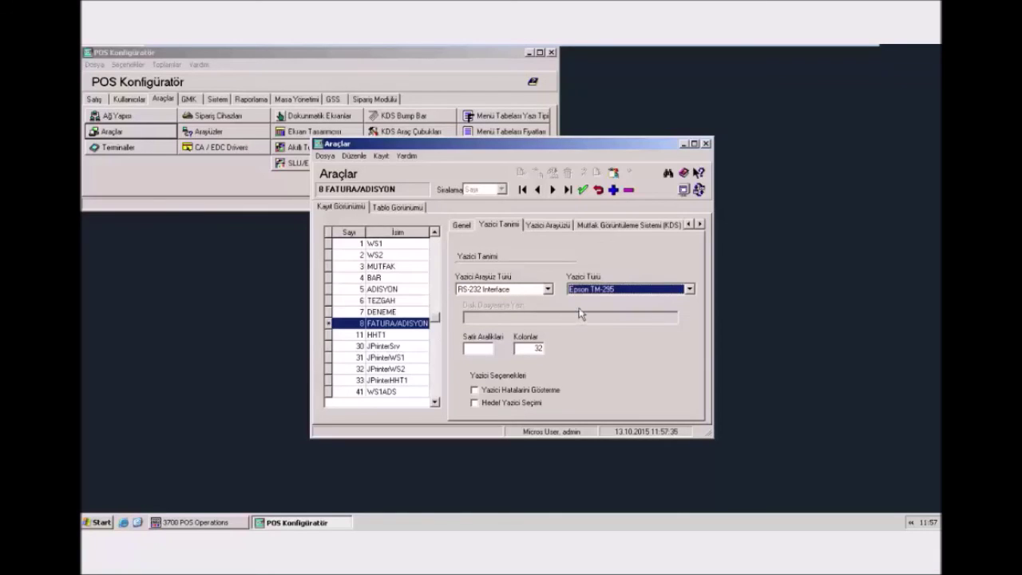
click(481, 352)
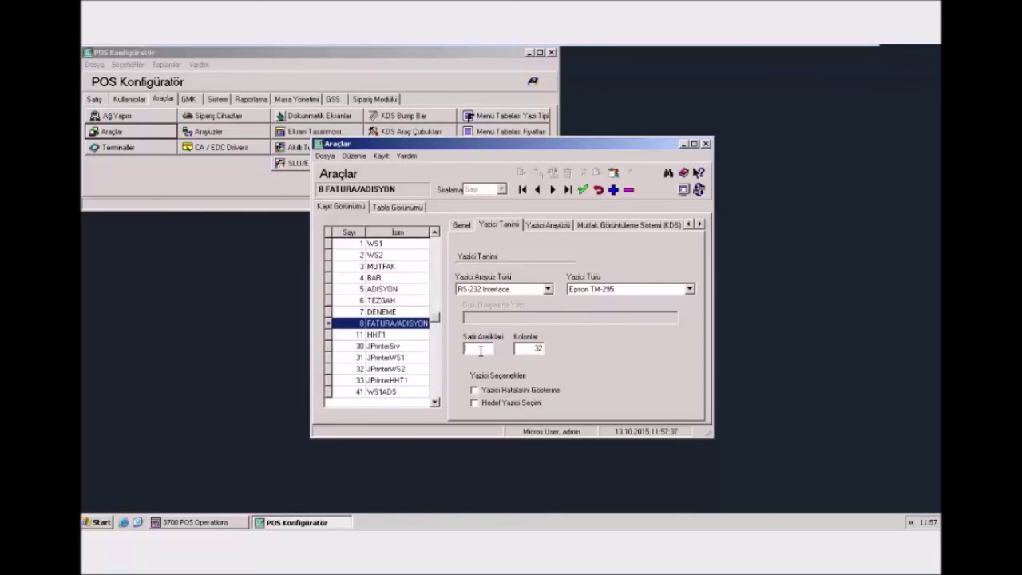
text(8)
double_click(519, 348)
text(40)
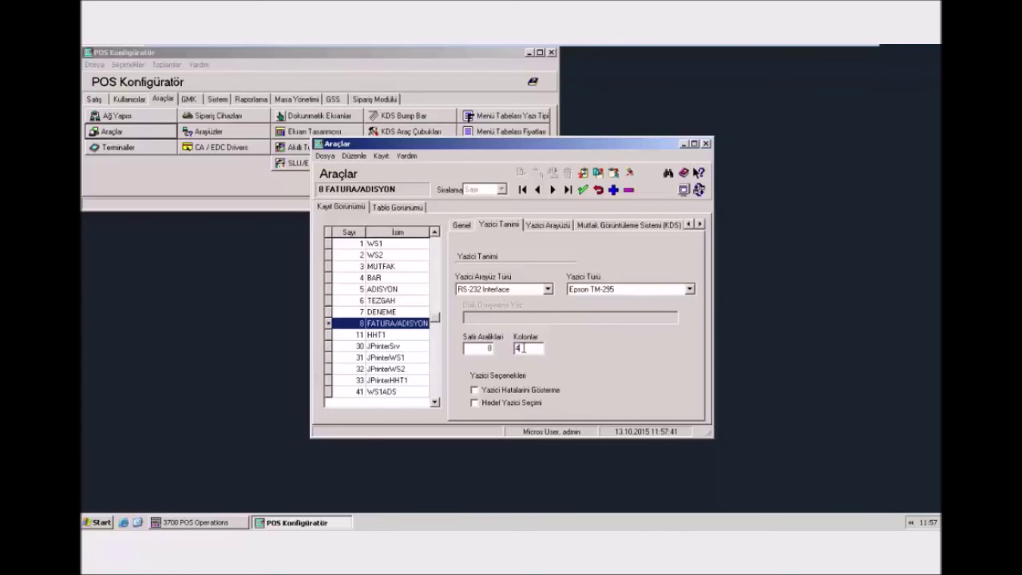
- Assign connection point 1 to FATURA/ADISYON's printer interface and save the device record
click(548, 224)
click(573, 286)
click(566, 299)
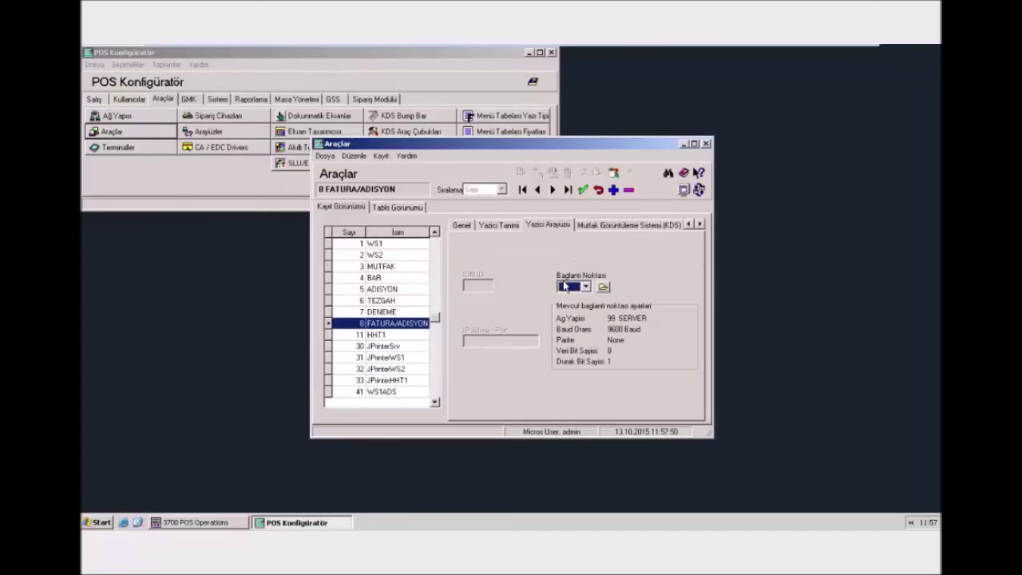
click(568, 287)
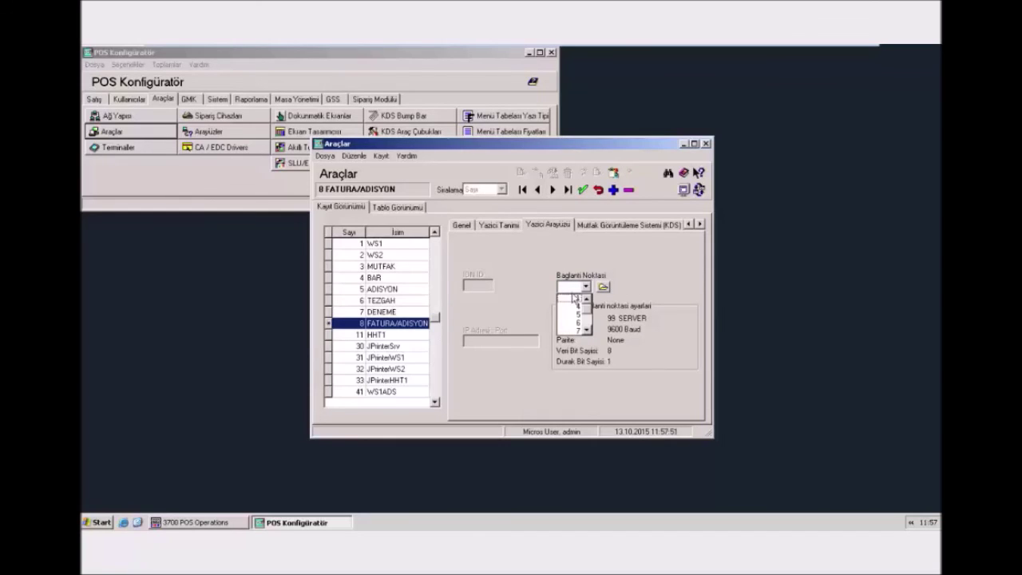
click(573, 297)
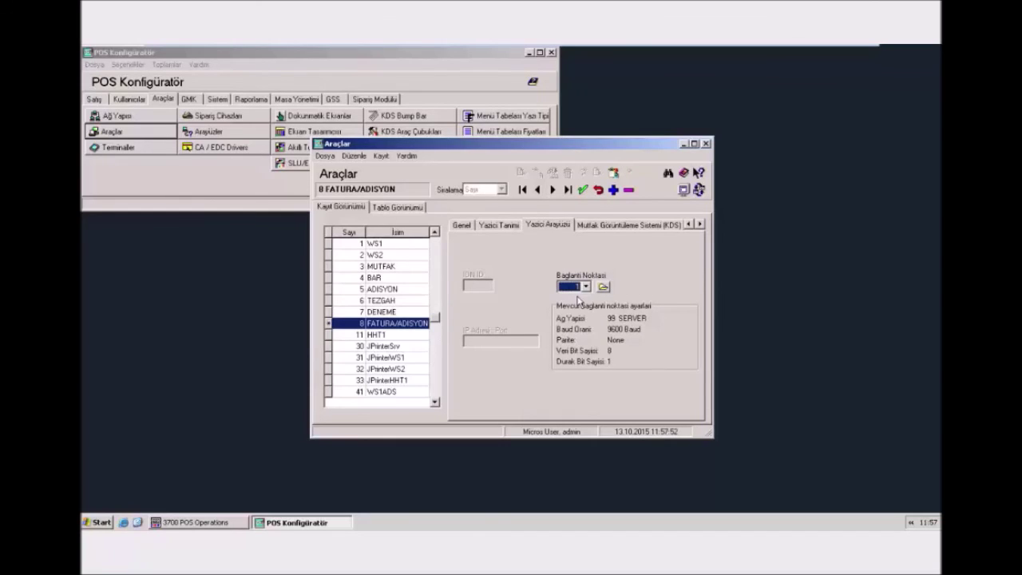
click(582, 189)
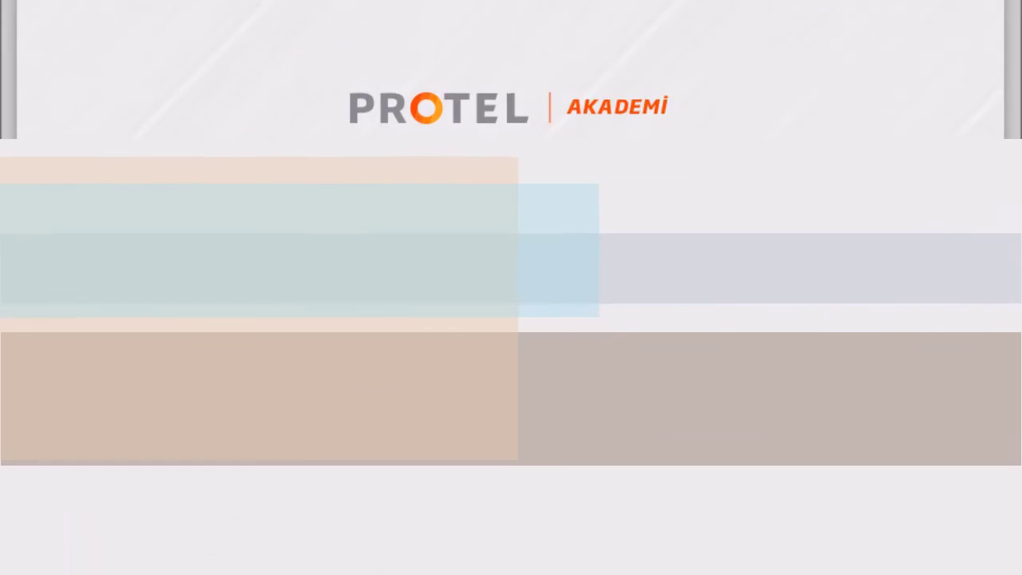